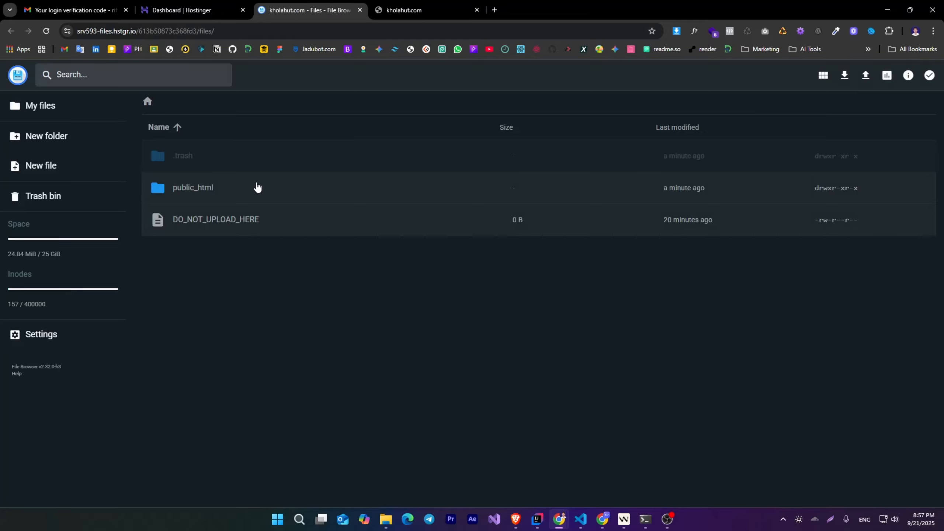
- Upload kholahut.zip from the local xampp htdocs folder into the site's public_html folder
{"action": "double_click", "coordinate": [262, 187]}
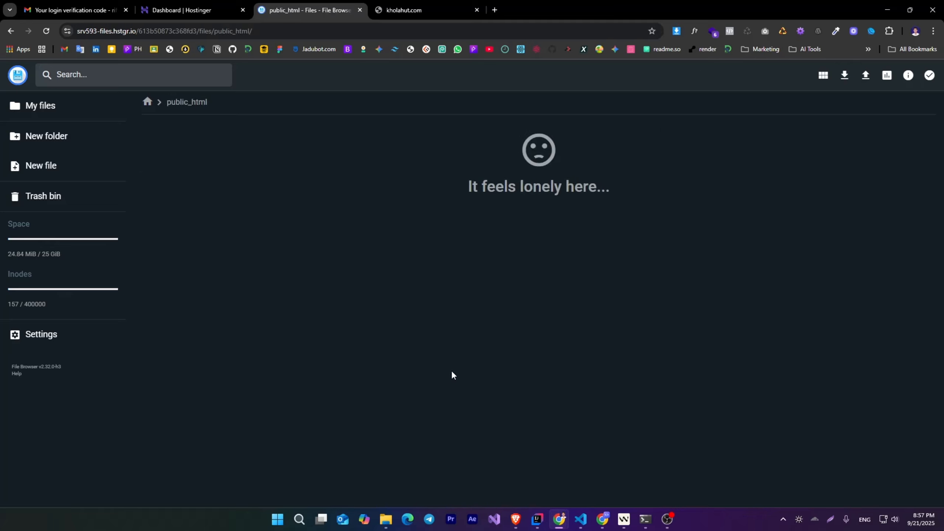
{"action": "mouse_move", "coordinate": [386, 520]}
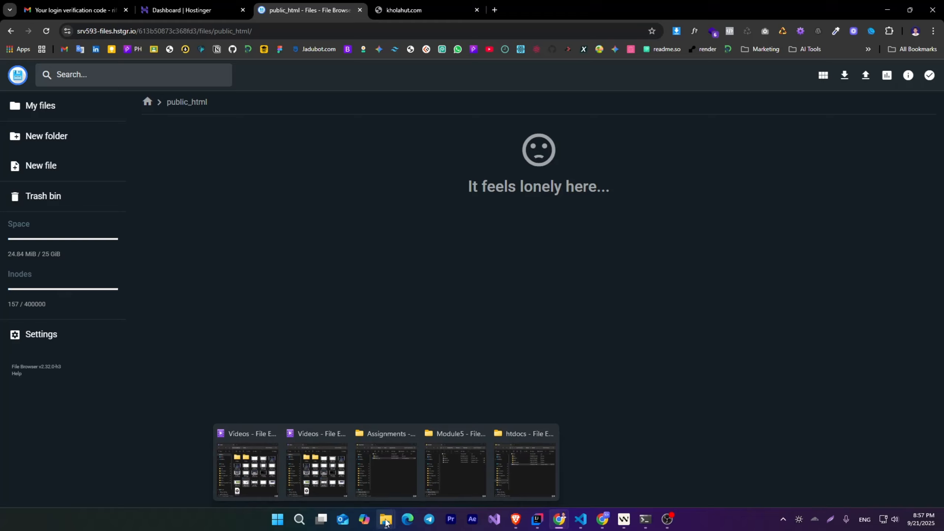
{"action": "left_click", "coordinate": [520, 469]}
{"action": "left_click_drag", "start_coordinate": [283, 98], "coordinate": [564, 94]}
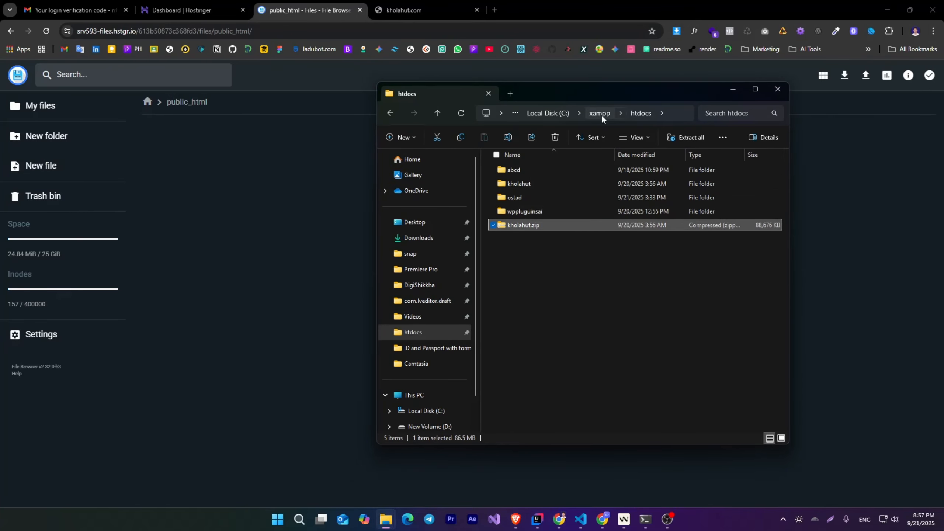
{"action": "left_click", "coordinate": [517, 250]}
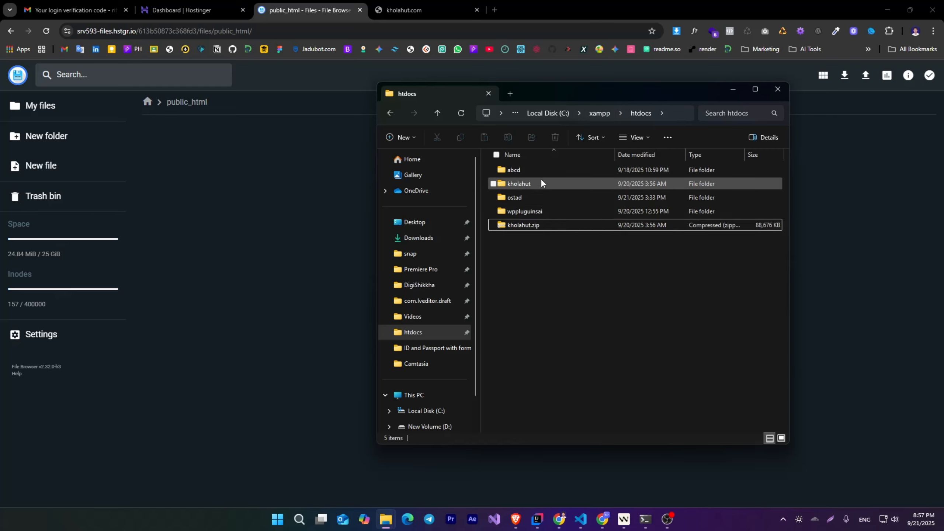
{"action": "left_click", "coordinate": [535, 227]}
{"action": "left_click_drag", "start_coordinate": [575, 91], "coordinate": [627, 86]}
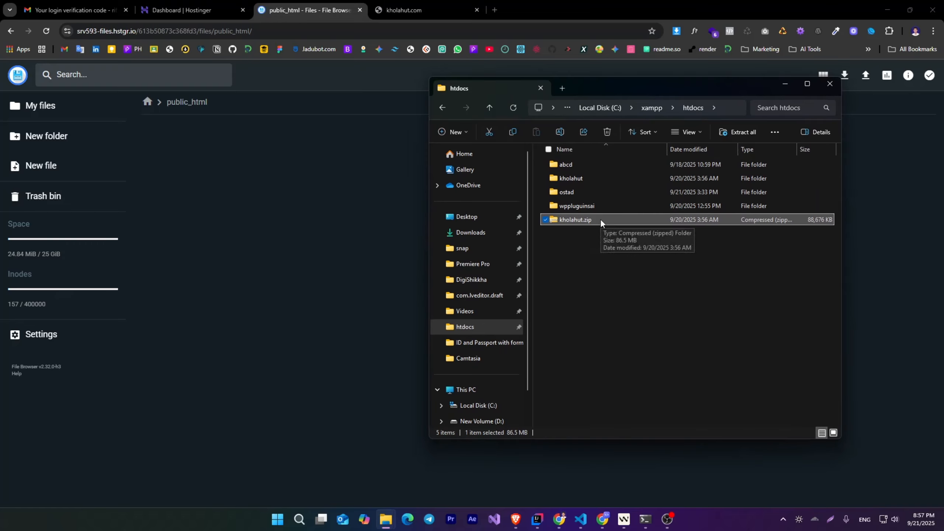
{"action": "left_click_drag", "start_coordinate": [599, 217], "coordinate": [298, 288]}
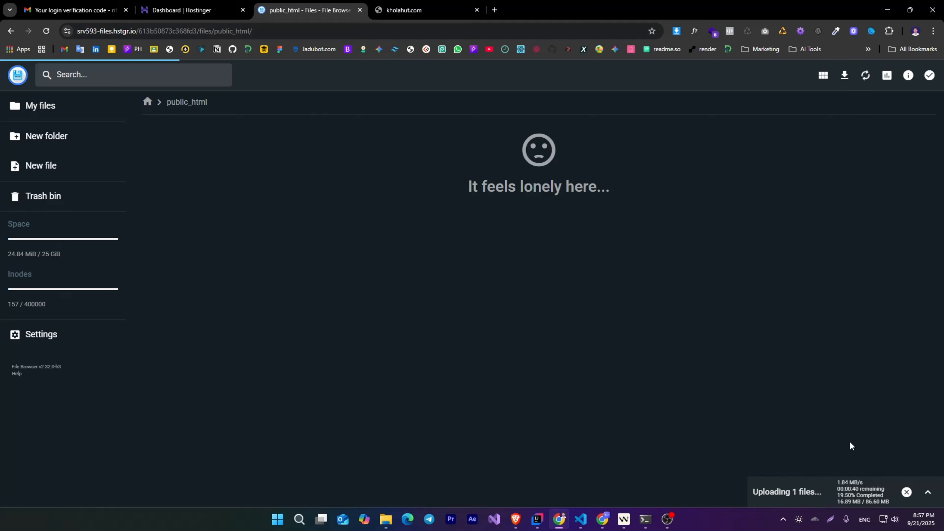
{"action": "left_click", "coordinate": [927, 492]}
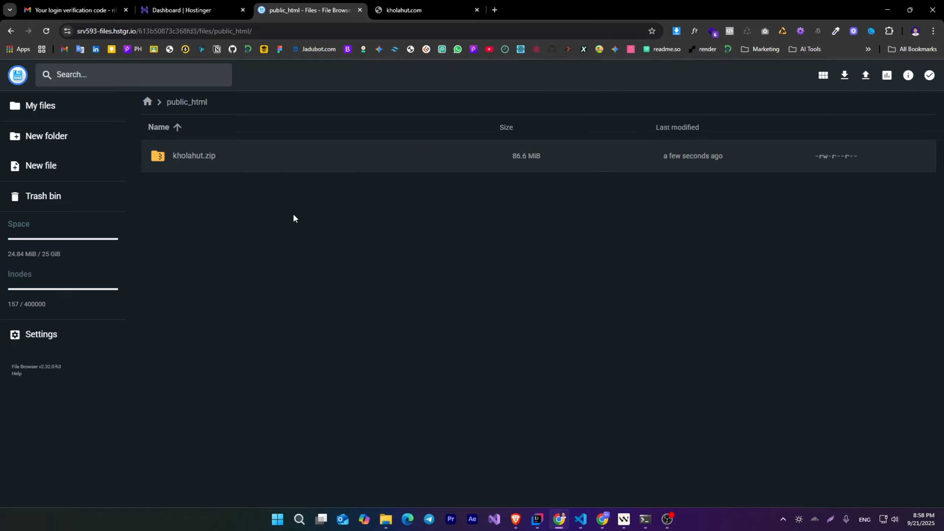
- Extract kholahut.zip into the public_html folder, using / as the folder name
{"action": "left_click", "coordinate": [279, 166]}
{"action": "right_click", "coordinate": [279, 164]}
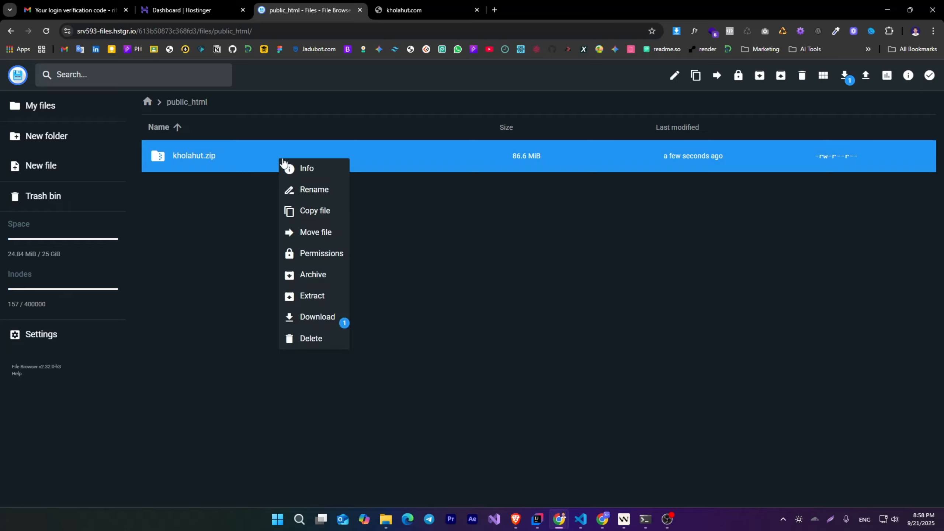
{"action": "left_click", "coordinate": [237, 165]}
{"action": "right_click", "coordinate": [235, 157]}
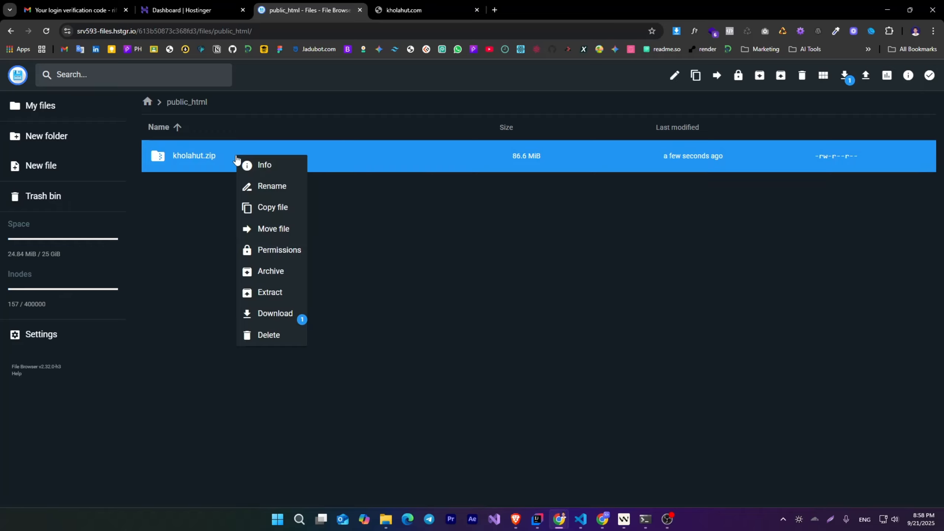
{"action": "left_click", "coordinate": [266, 293]}
{"action": "left_click", "coordinate": [408, 249]}
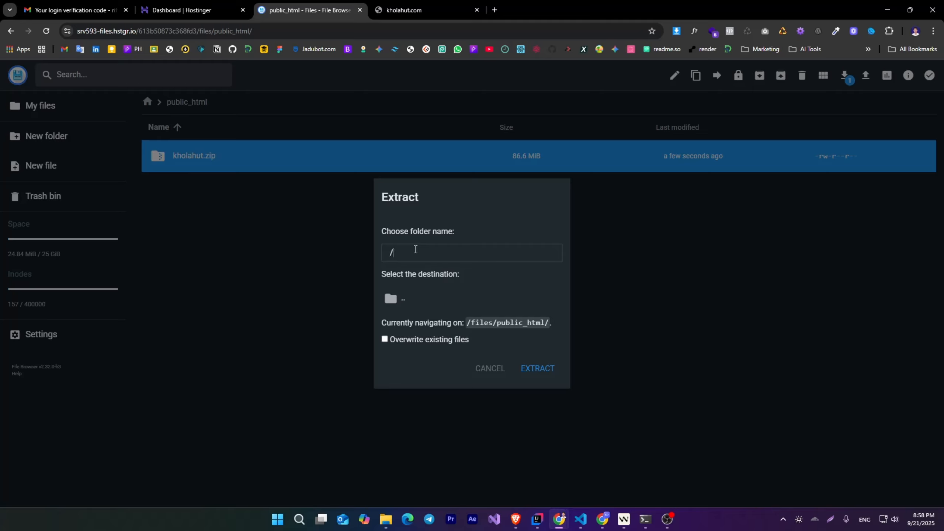
{"action": "left_click", "coordinate": [534, 369]}
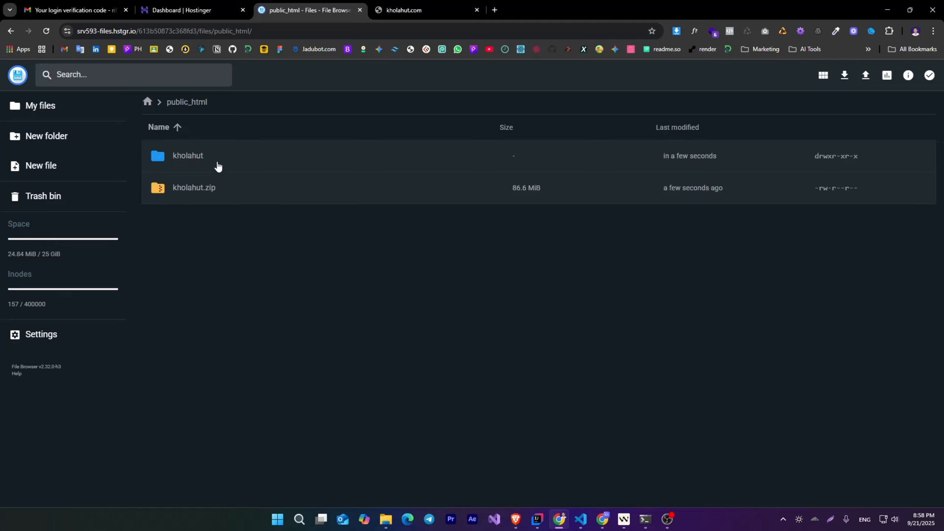
- Open the extracted kholahut folder and look through its files and subfolders
{"action": "double_click", "coordinate": [230, 163]}
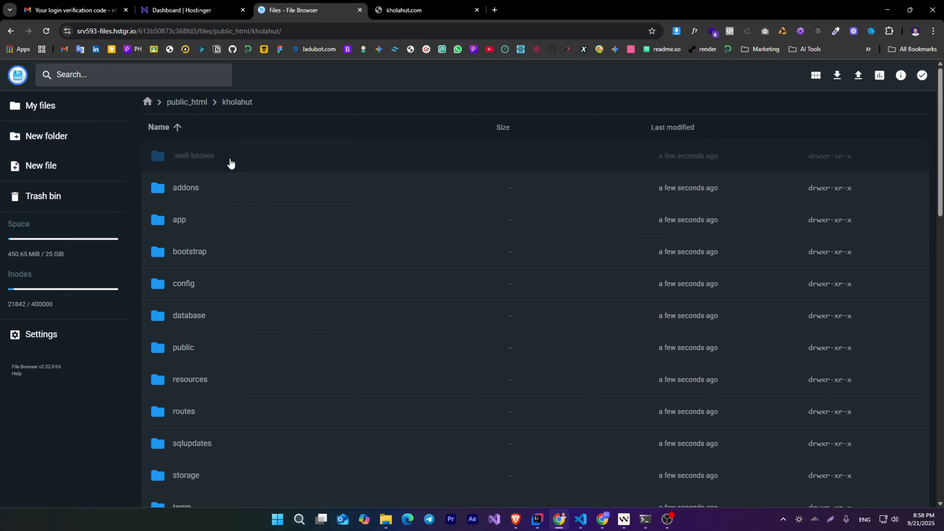
{"action": "scroll", "coordinate": [297, 282], "scroll_direction": "down", "scroll_amount": 3}
{"action": "scroll", "coordinate": [300, 284], "scroll_direction": "down", "scroll_amount": 5}
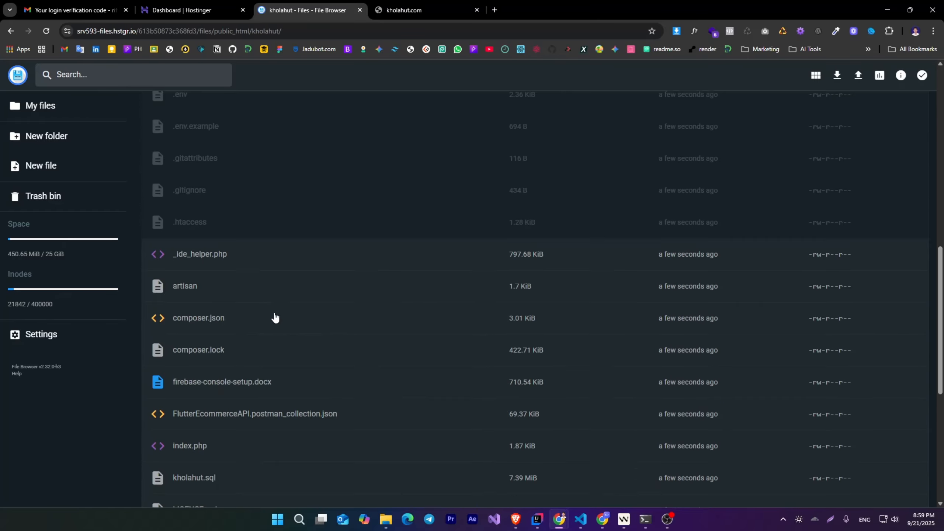
{"action": "scroll", "coordinate": [274, 318], "scroll_direction": "up", "scroll_amount": 10}
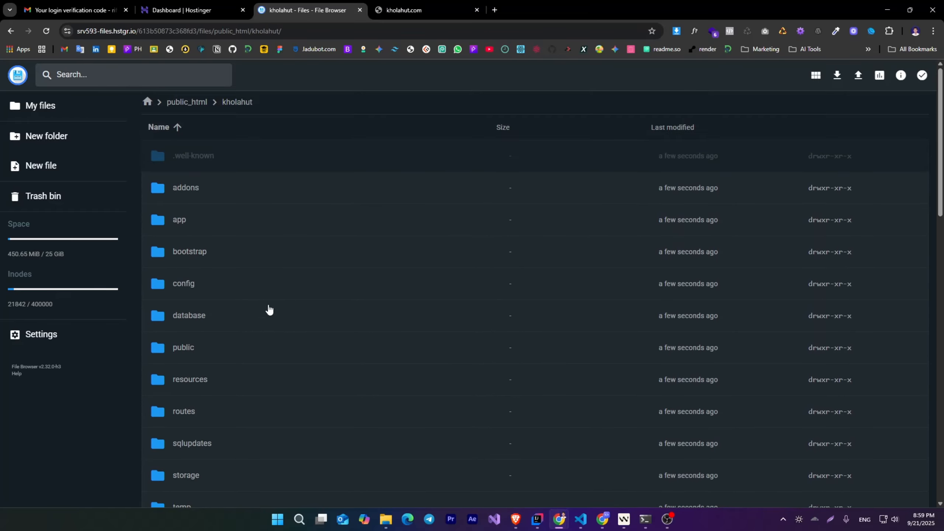
- Move all files and subfolders of the kholahut folder up into /files/public_html/
{"action": "left_click", "coordinate": [269, 310]}
{"action": "key", "text": "ctrl+a"}
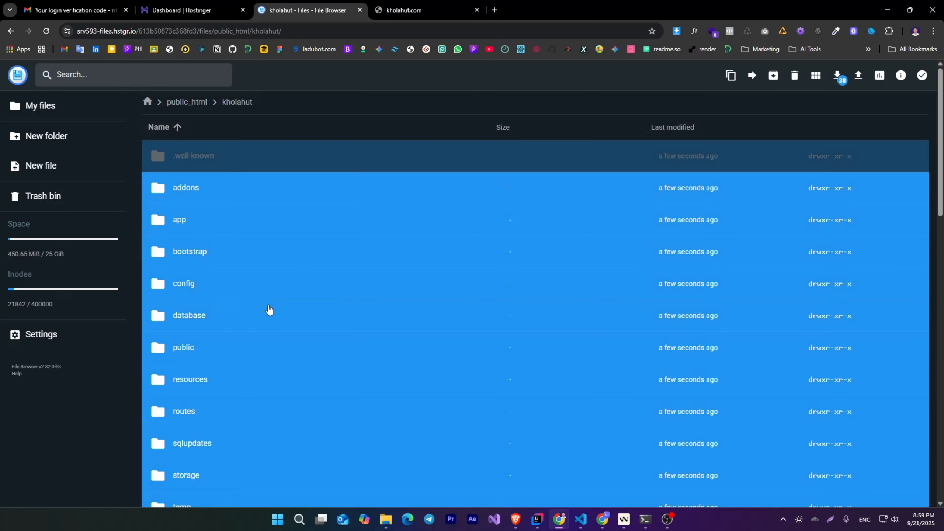
{"action": "scroll", "coordinate": [270, 312], "scroll_direction": "down", "scroll_amount": 5}
{"action": "right_click", "coordinate": [242, 219]}
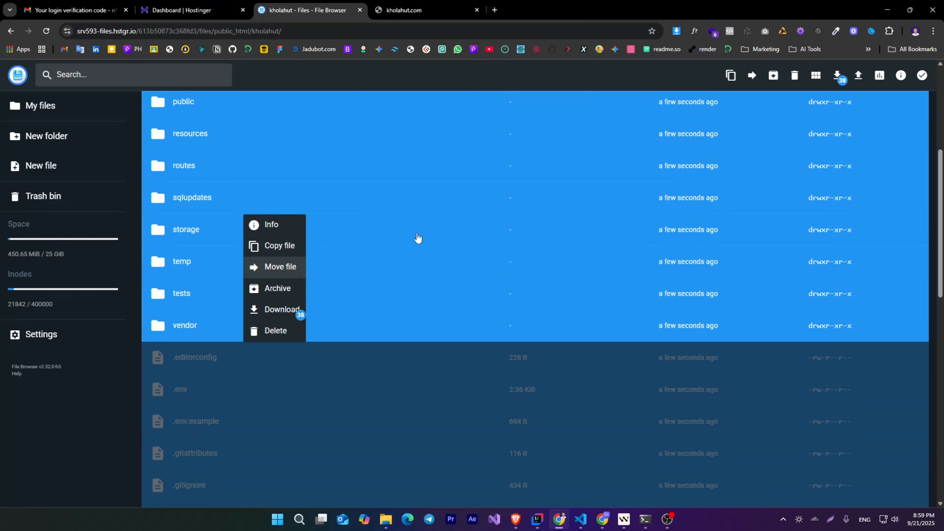
{"action": "left_click", "coordinate": [363, 205], "text": "ctrl"}
{"action": "left_click", "coordinate": [363, 204], "text": "ctrl"}
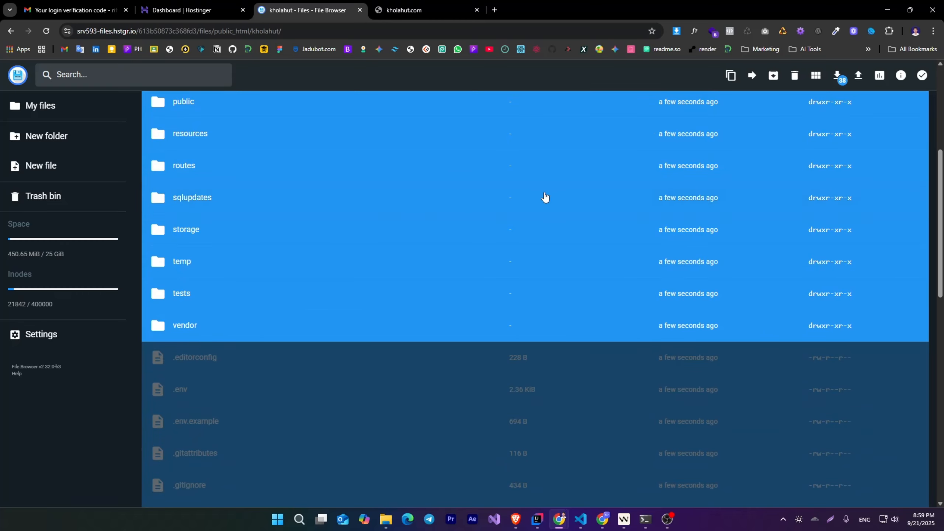
{"action": "scroll", "coordinate": [631, 205], "scroll_direction": "up", "scroll_amount": 5}
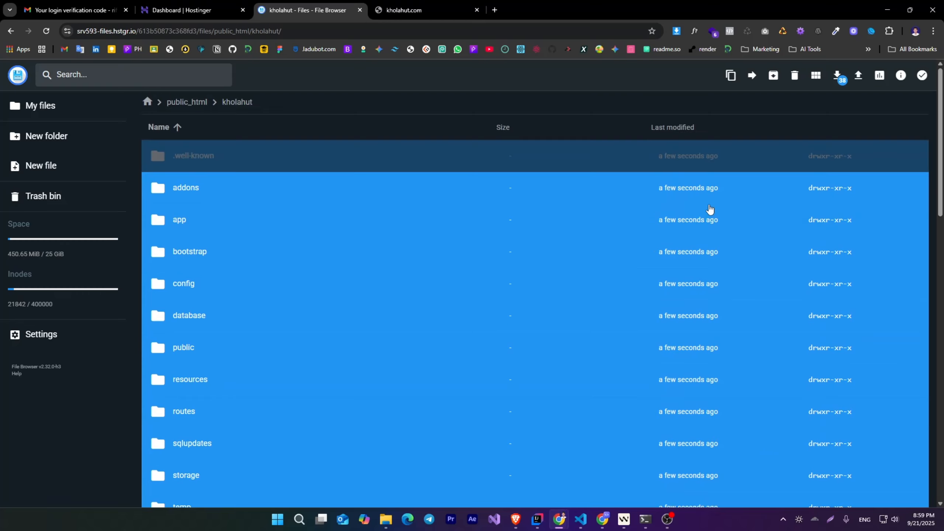
{"action": "left_click", "coordinate": [752, 78]}
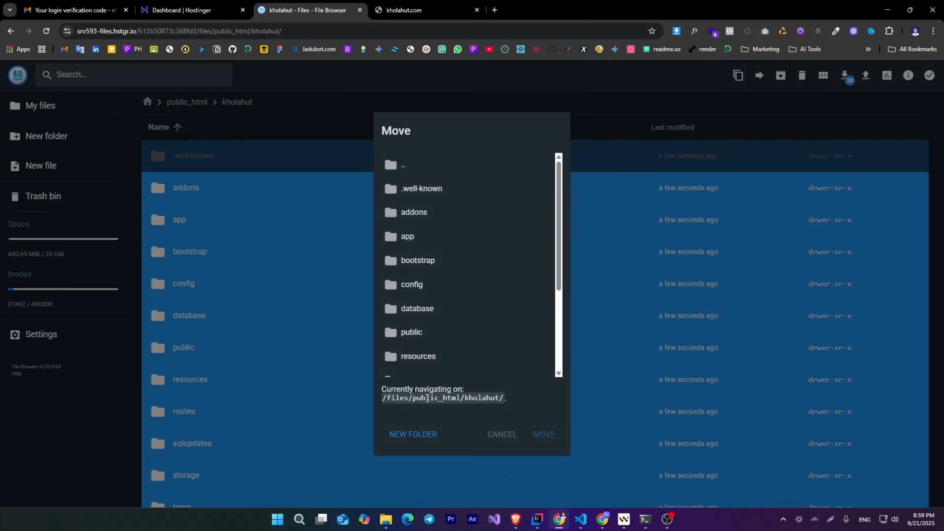
{"action": "left_click_drag", "start_coordinate": [413, 398], "coordinate": [455, 401]}
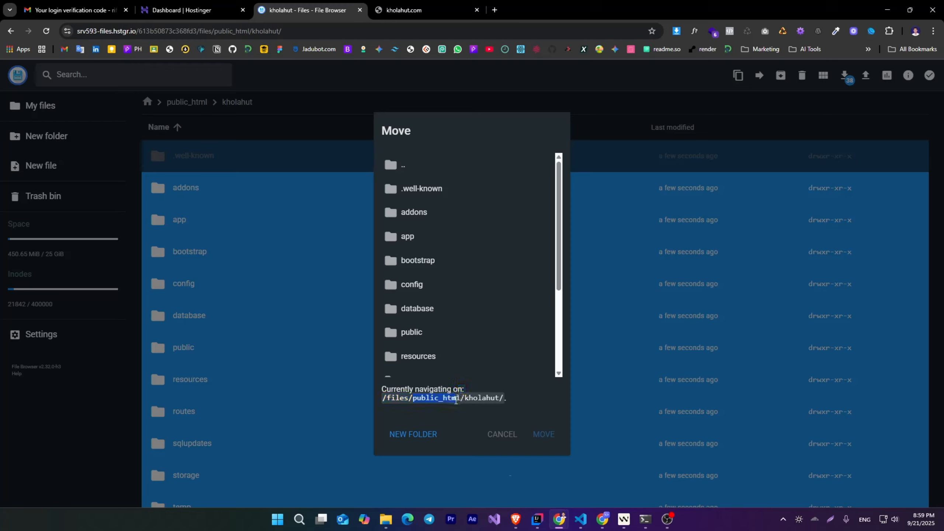
{"action": "double_click", "coordinate": [430, 167]}
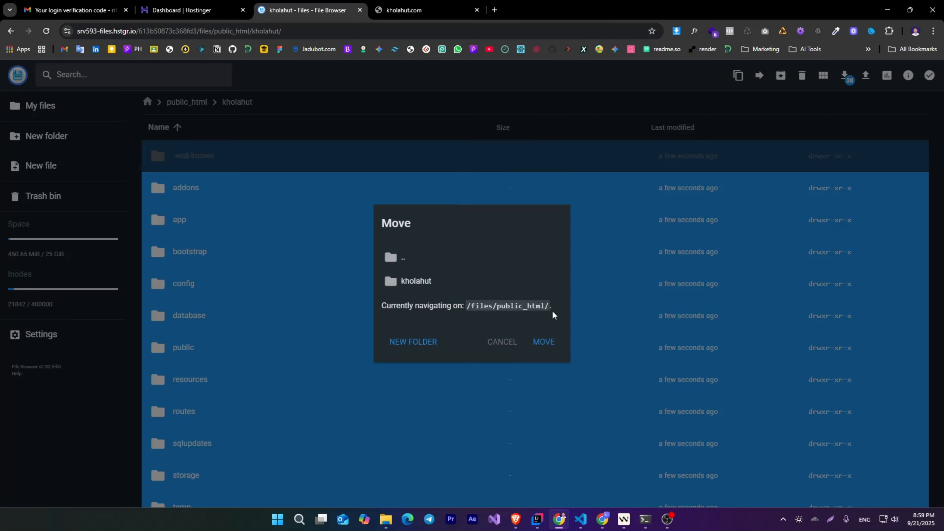
{"action": "left_click", "coordinate": [545, 349]}
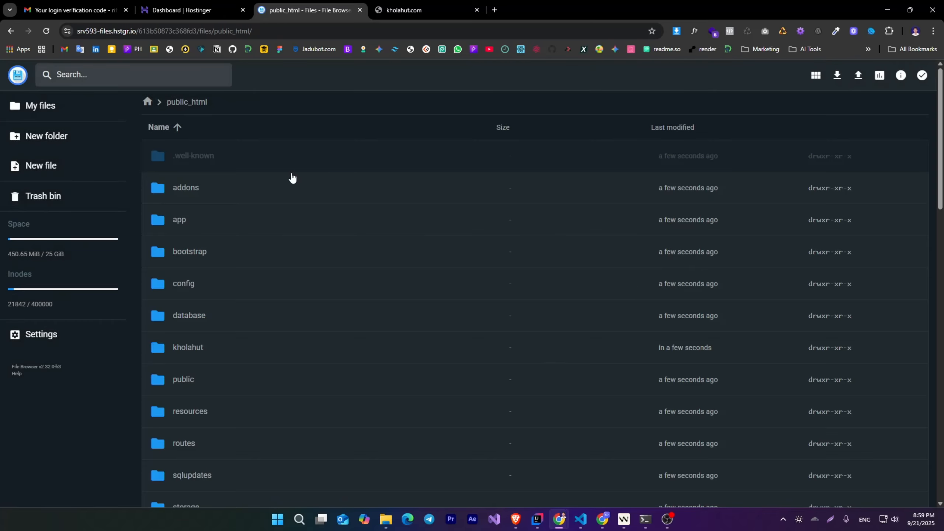
- Reopen public_html from the home directory and check that the moved project files are there
{"action": "left_click", "coordinate": [148, 102]}
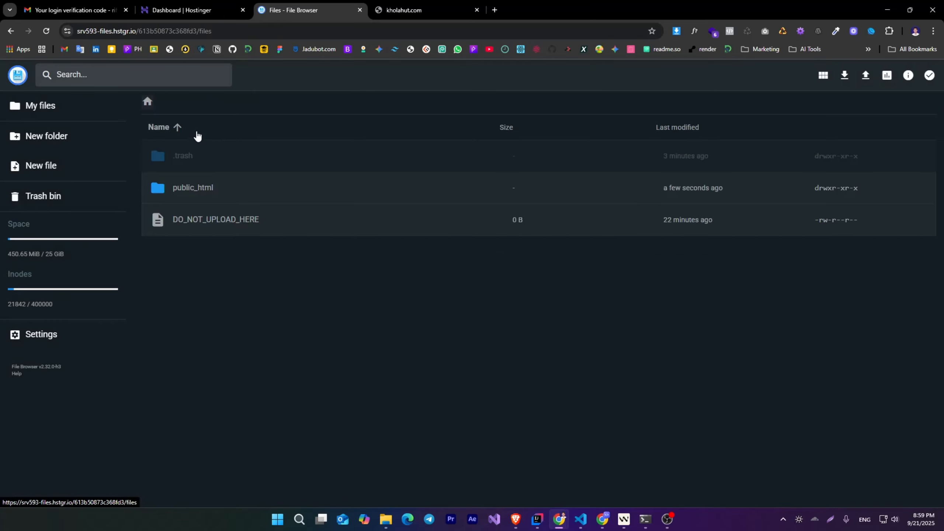
{"action": "double_click", "coordinate": [201, 193]}
{"action": "scroll", "coordinate": [265, 251], "scroll_direction": "down", "scroll_amount": 10}
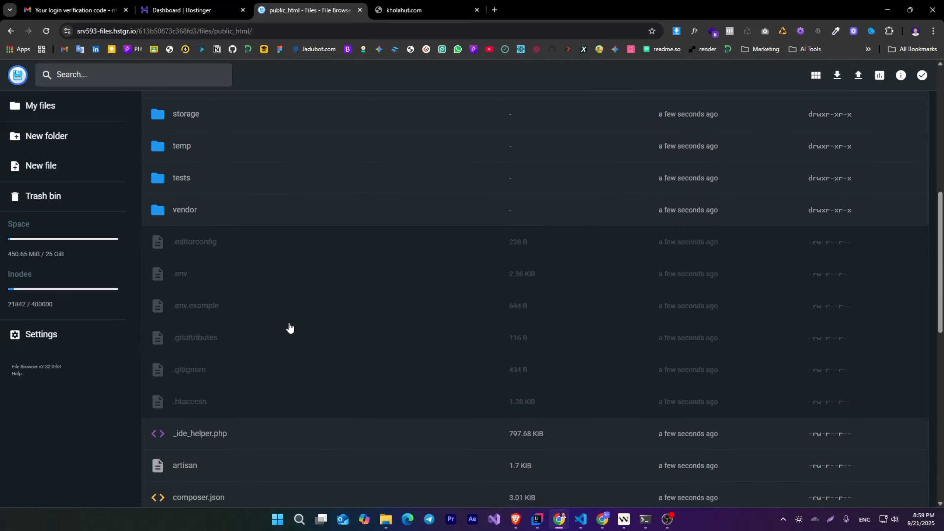
{"action": "scroll", "coordinate": [294, 335], "scroll_direction": "down", "scroll_amount": 10}
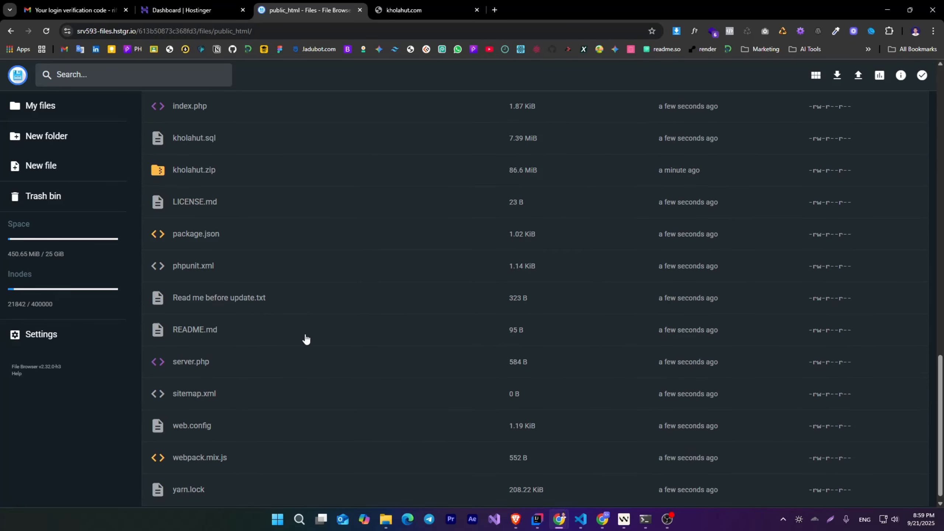
{"action": "scroll", "coordinate": [307, 340], "scroll_direction": "up", "scroll_amount": 4}
- In the Hostinger dashboard, open database management for kholahut.com and enter larasxidt as both the new MySQL database name and username
{"action": "left_click", "coordinate": [193, 9]}
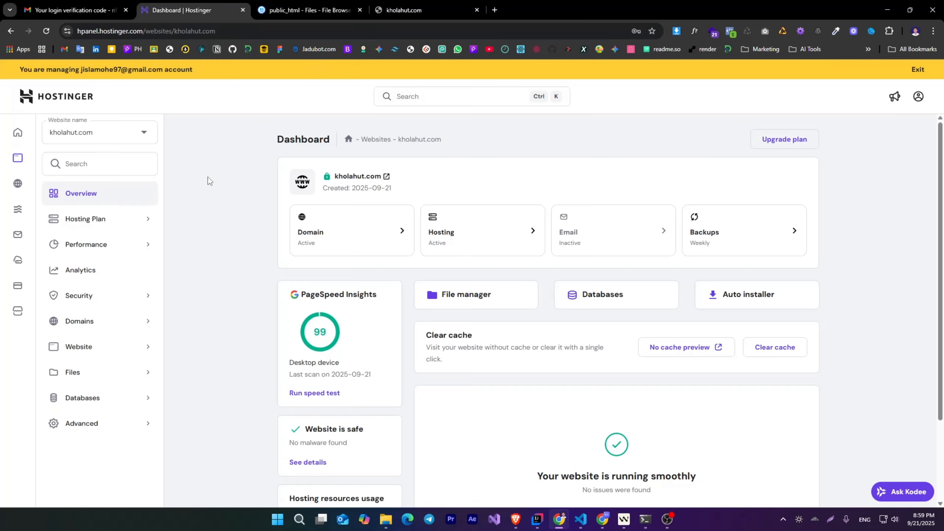
{"action": "left_click", "coordinate": [597, 297]}
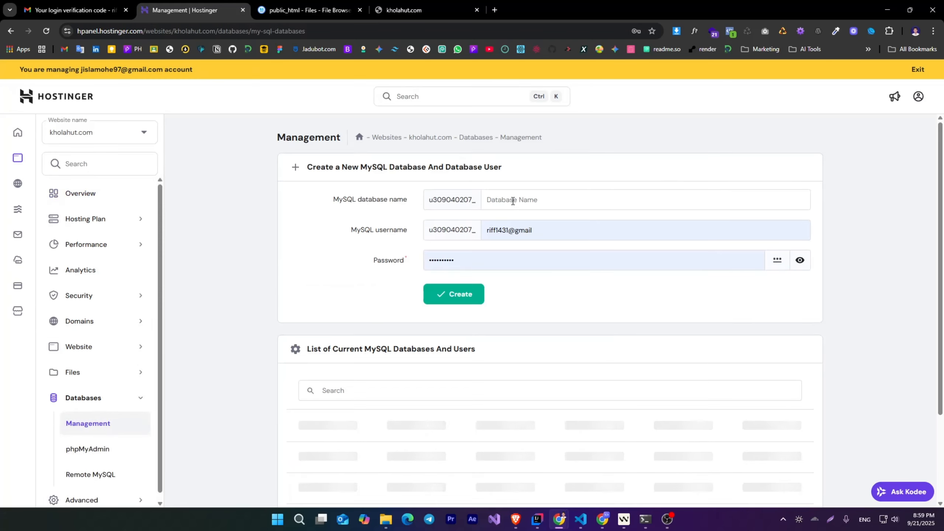
{"action": "type", "text": "larasxidt"}
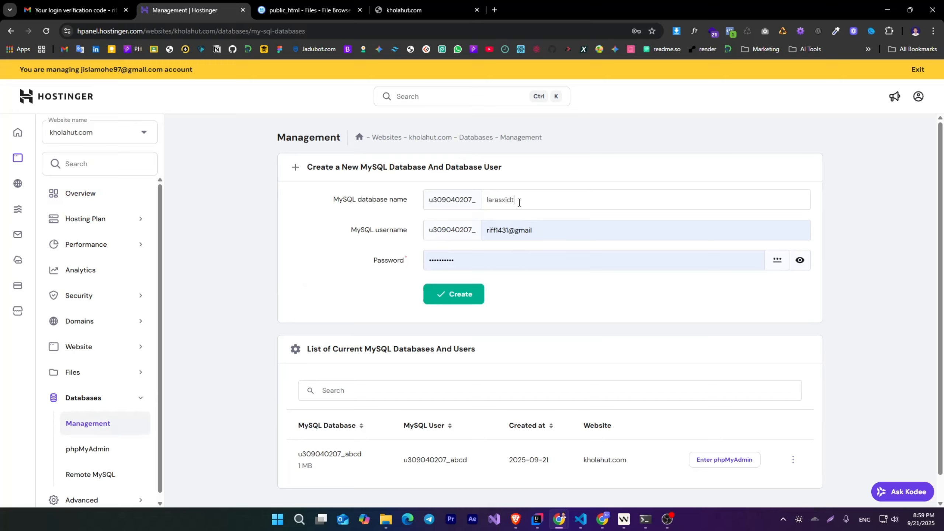
{"action": "double_click", "coordinate": [519, 201]}
{"action": "key", "text": "ctrl+c"}
{"action": "left_click", "coordinate": [519, 201]}
{"action": "double_click", "coordinate": [508, 227]}
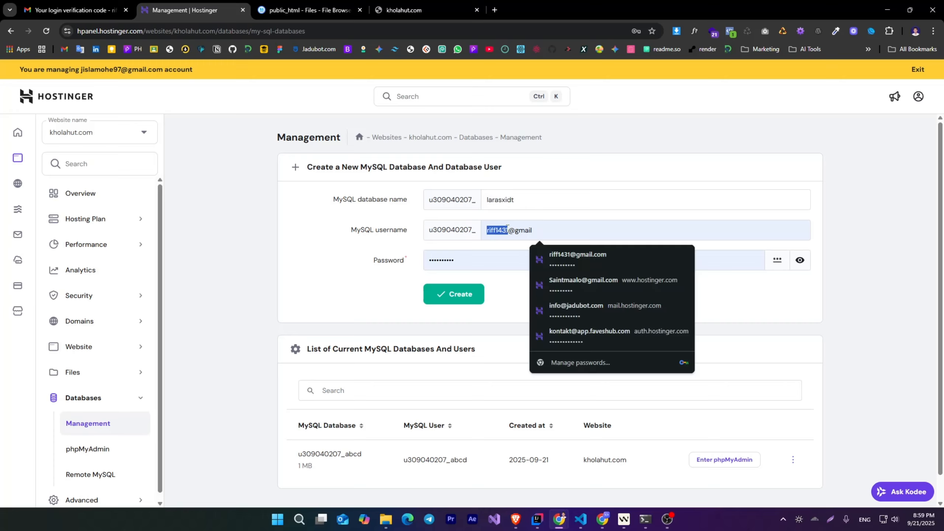
{"action": "key", "text": "ctrl+a"}
{"action": "key", "text": "ctrl+v"}
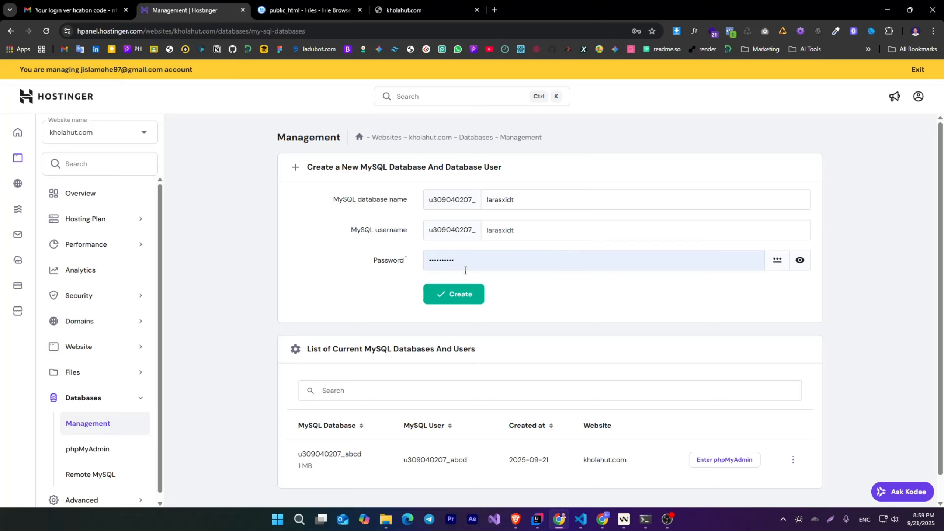
- Generate a random password for the database user and create the MySQL database
{"action": "left_click", "coordinate": [776, 260]}
{"action": "left_click", "coordinate": [777, 260]}
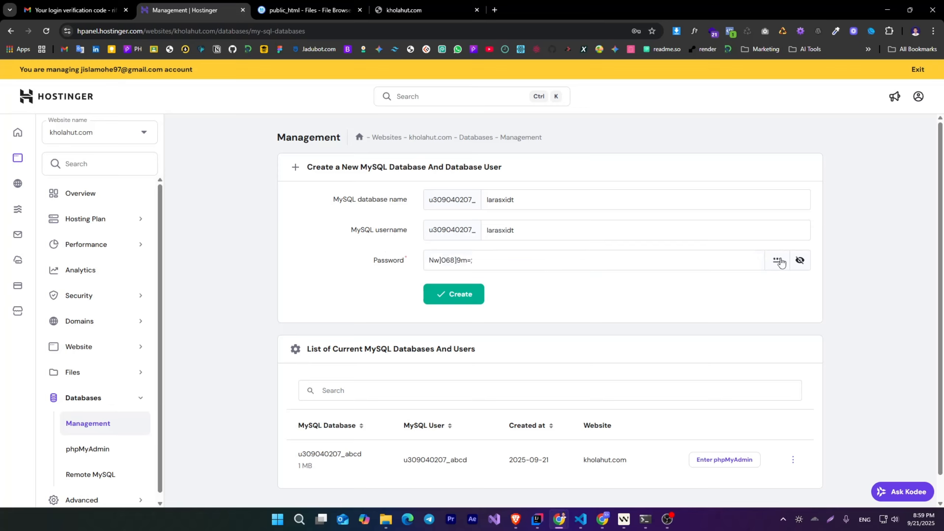
{"action": "triple_click", "coordinate": [527, 262]}
{"action": "left_click", "coordinate": [459, 295]}
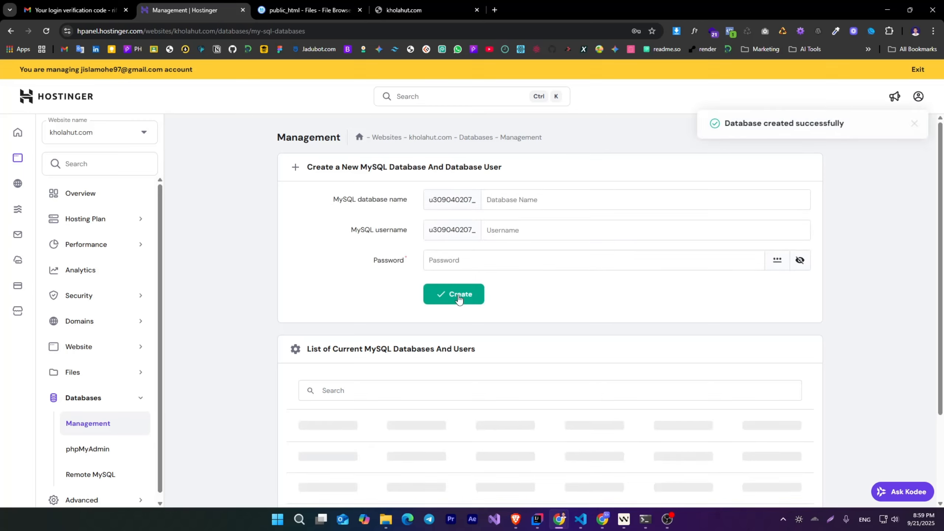
- Open the new larasxidt database in phpMyAdmin and go to its export page
{"action": "scroll", "coordinate": [469, 392], "scroll_direction": "down", "scroll_amount": 2}
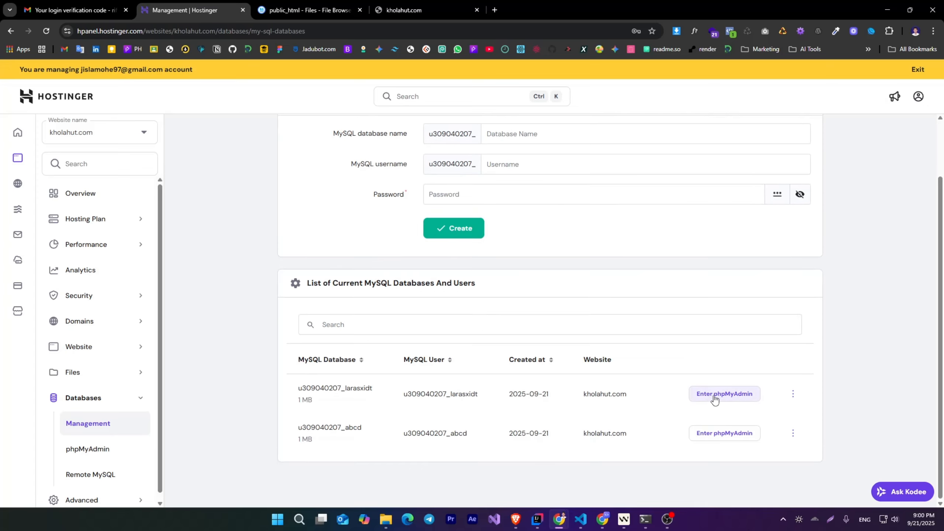
{"action": "left_click", "coordinate": [722, 394]}
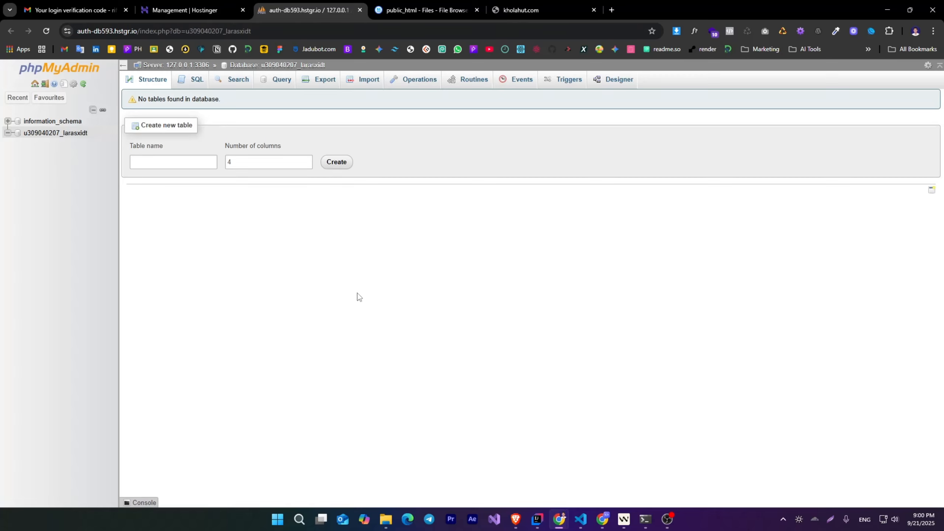
{"action": "left_click", "coordinate": [321, 79]}
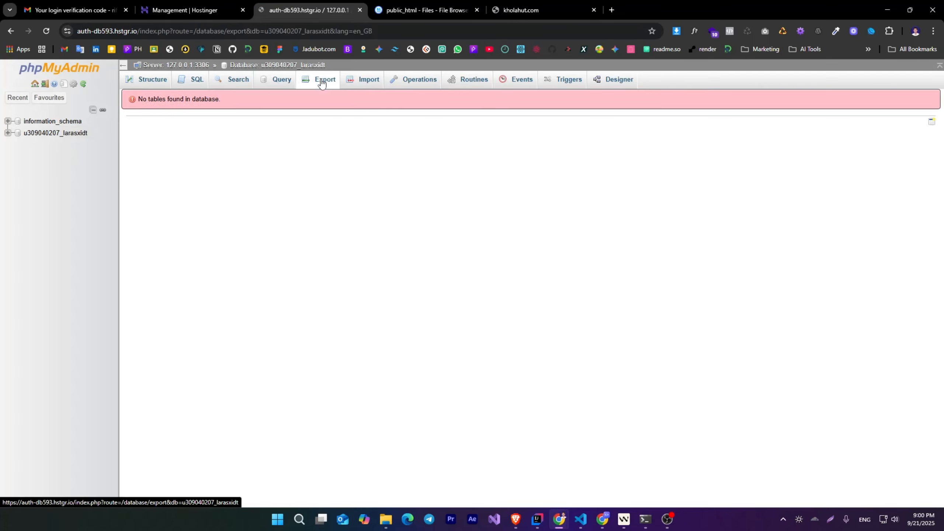
- Import the downloaded kholahut.sql file into the larasxidt database in phpMyAdmin
{"action": "left_click", "coordinate": [359, 80]}
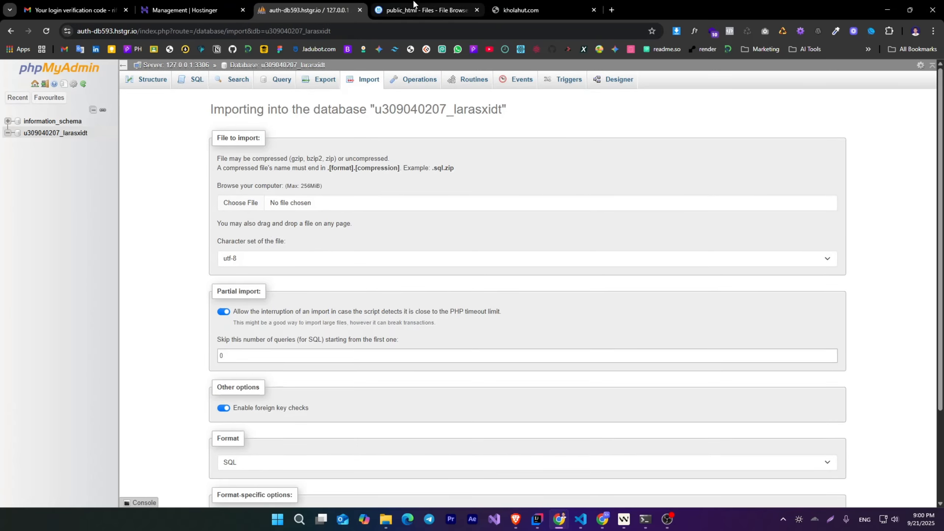
{"action": "left_click_drag", "start_coordinate": [787, 80], "coordinate": [343, 255]}
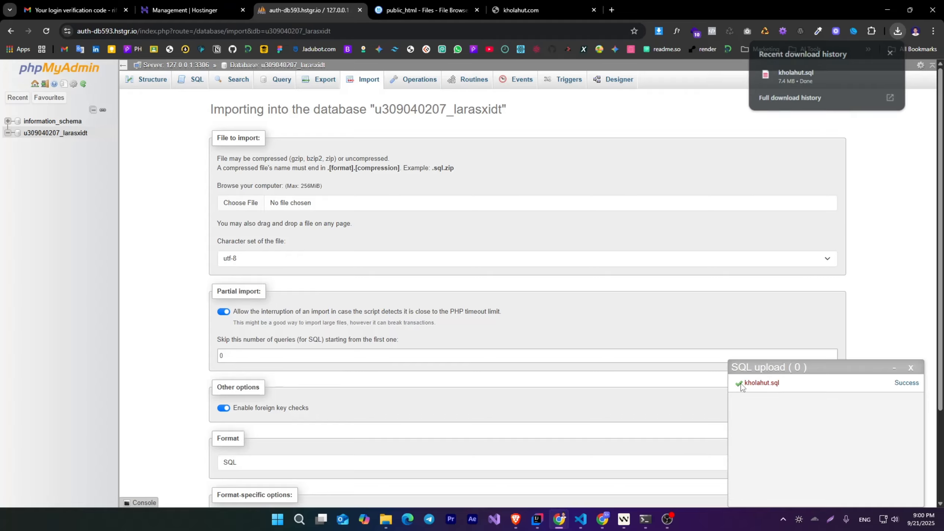
{"action": "left_click_drag", "start_coordinate": [742, 385], "coordinate": [737, 384]}
- Open the larasxidt database's structure and look through the list of imported tables
{"action": "left_click", "coordinate": [65, 137]}
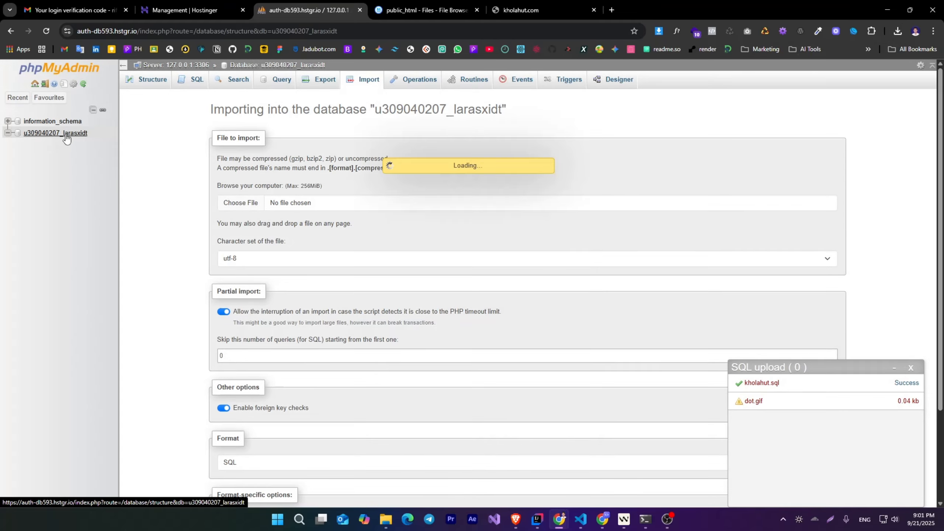
{"action": "scroll", "coordinate": [195, 340], "scroll_direction": "down", "scroll_amount": 8}
{"action": "scroll", "coordinate": [195, 339], "scroll_direction": "down", "scroll_amount": 10}
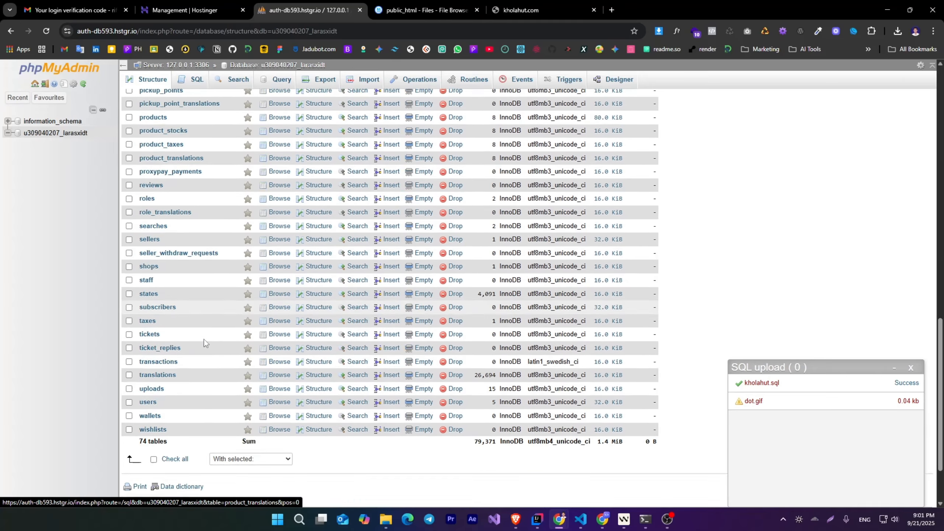
{"action": "scroll", "coordinate": [196, 278], "scroll_direction": "up", "scroll_amount": 6}
{"action": "scroll", "coordinate": [201, 273], "scroll_direction": "down", "scroll_amount": 5}
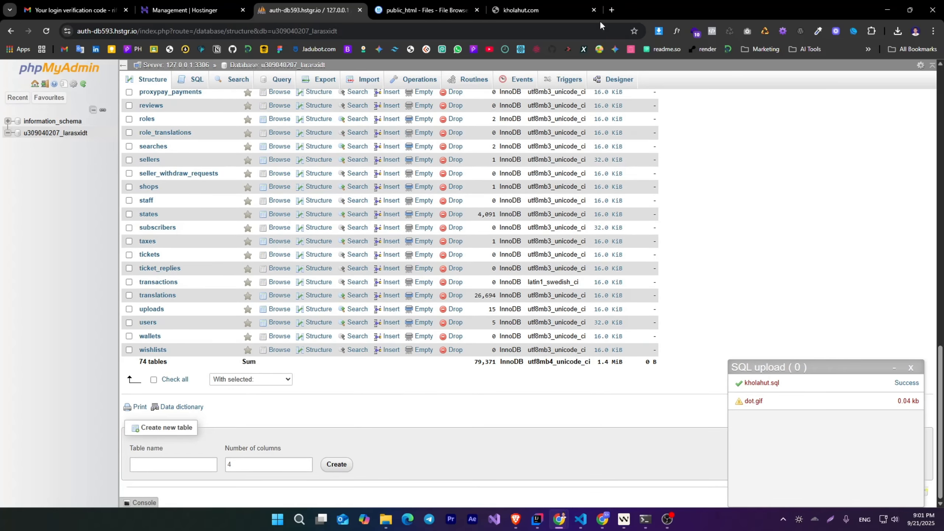
- In the file browser, open the .env file in public_html for editing
{"action": "left_click", "coordinate": [425, 10]}
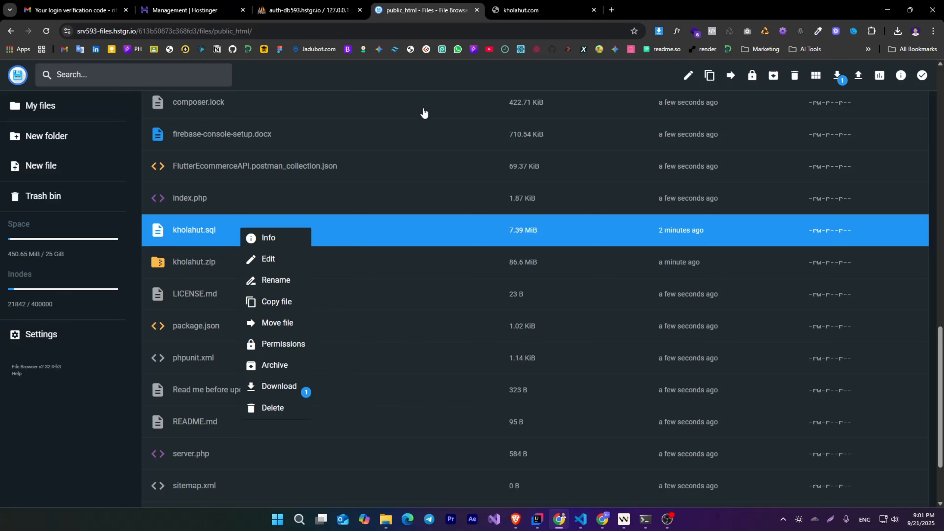
{"action": "scroll", "coordinate": [354, 259], "scroll_direction": "up", "scroll_amount": 3}
{"action": "scroll", "coordinate": [307, 305], "scroll_direction": "up", "scroll_amount": 5}
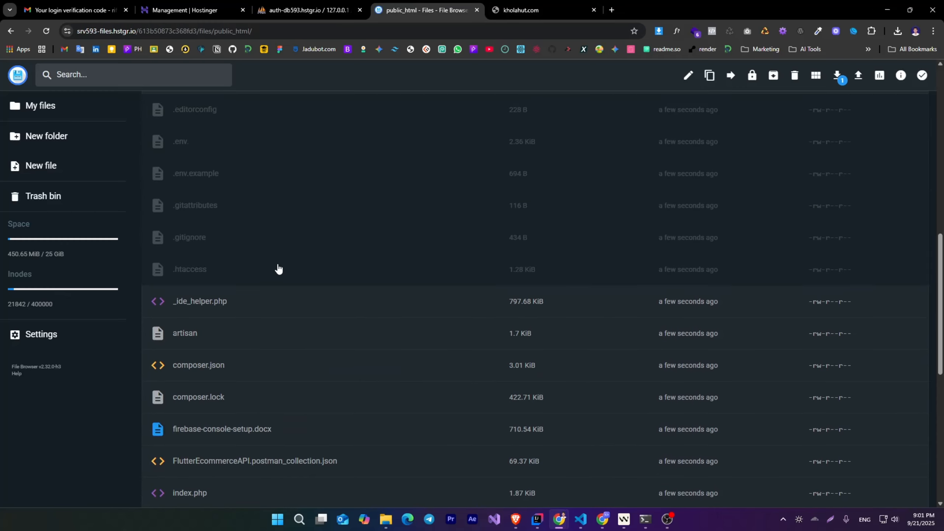
{"action": "scroll", "coordinate": [213, 302], "scroll_direction": "up", "scroll_amount": 4}
{"action": "left_click", "coordinate": [216, 297]}
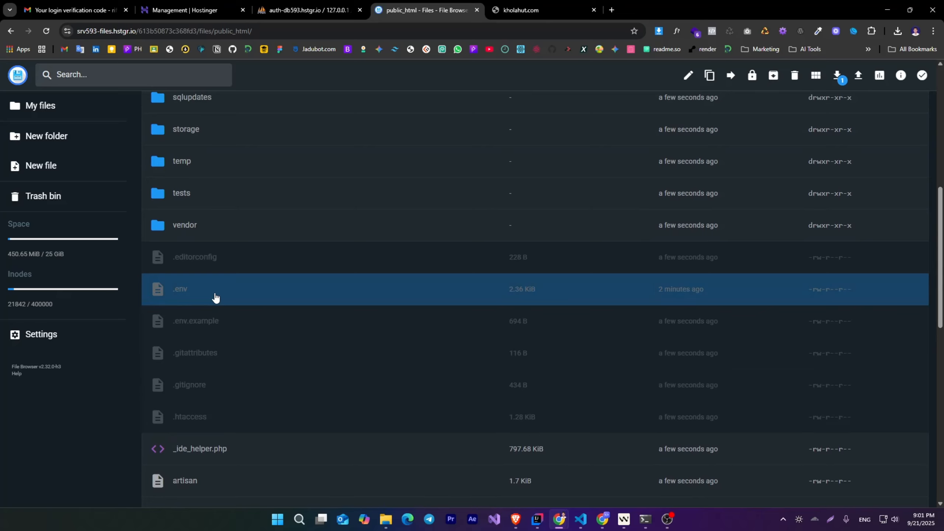
{"action": "double_click", "coordinate": [217, 298]}
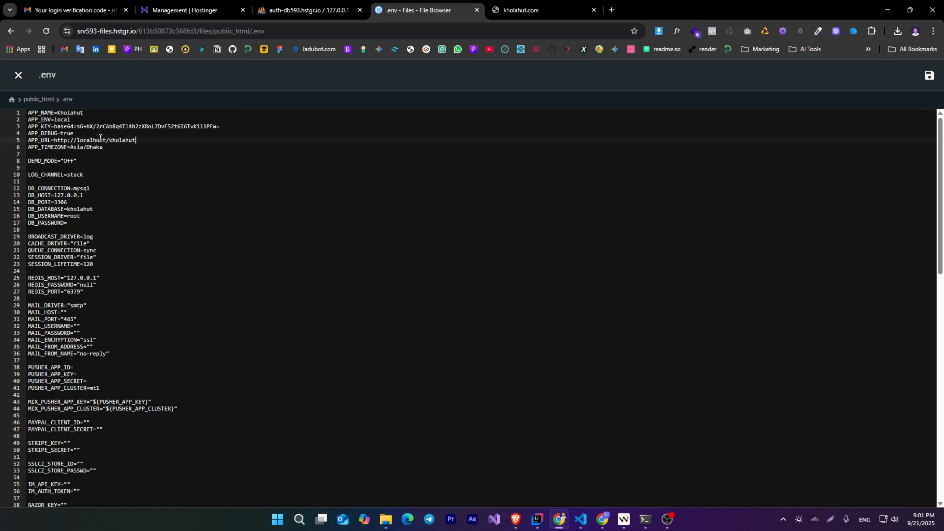
{"action": "left_click", "coordinate": [535, 8]}
{"action": "key", "text": "ctrl+l"}
{"action": "key", "text": "ctrl+c"}
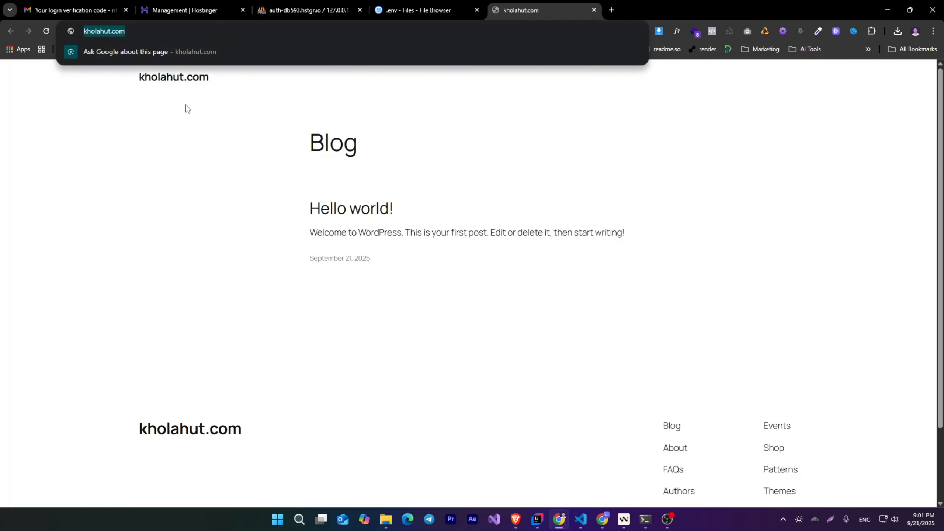
{"action": "left_click", "coordinate": [411, 2]}
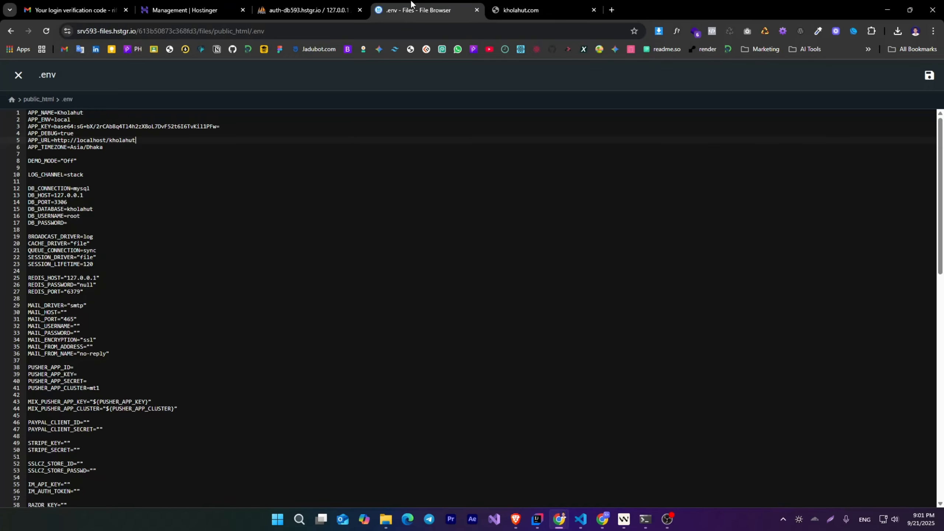
{"action": "left_click_drag", "start_coordinate": [142, 140], "coordinate": [54, 141]}
{"action": "key", "text": "ctrl+v"}
{"action": "double_click", "coordinate": [81, 208]}
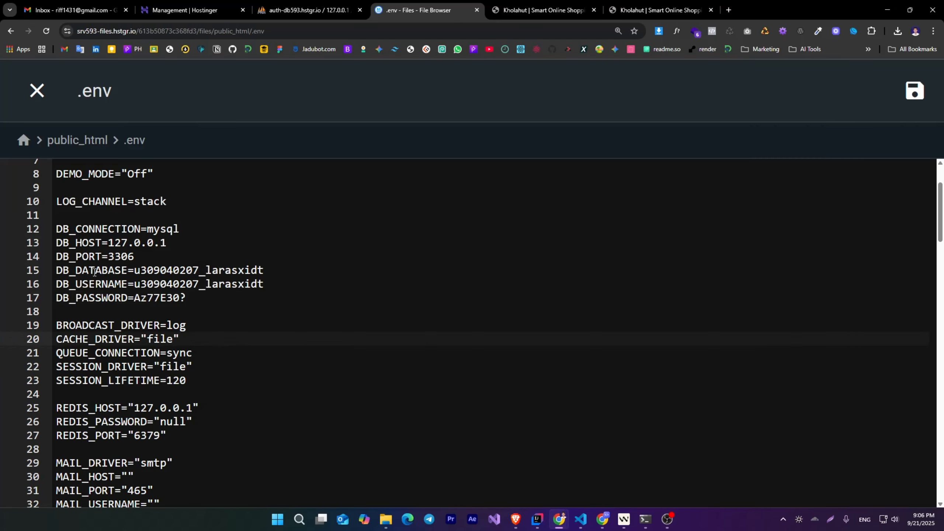
- From the .env database settings, return to the Hostinger dashboard and open the MySQL database list for kholahut.com
{"action": "left_click", "coordinate": [101, 270]}
{"action": "left_click", "coordinate": [190, 10]}
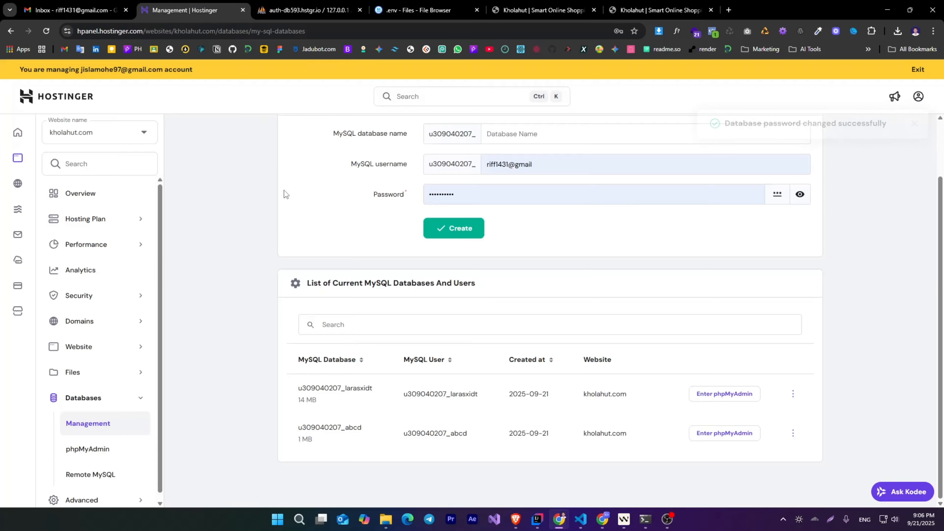
{"action": "scroll", "coordinate": [379, 245], "scroll_direction": "up", "scroll_amount": 2}
{"action": "scroll", "coordinate": [358, 406], "scroll_direction": "down", "scroll_amount": 2}
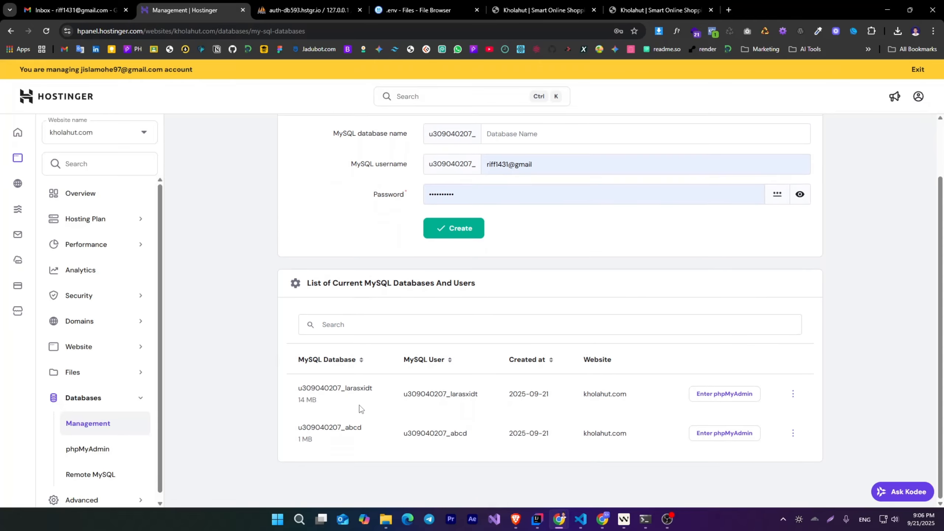
{"action": "left_click", "coordinate": [26, 142]}
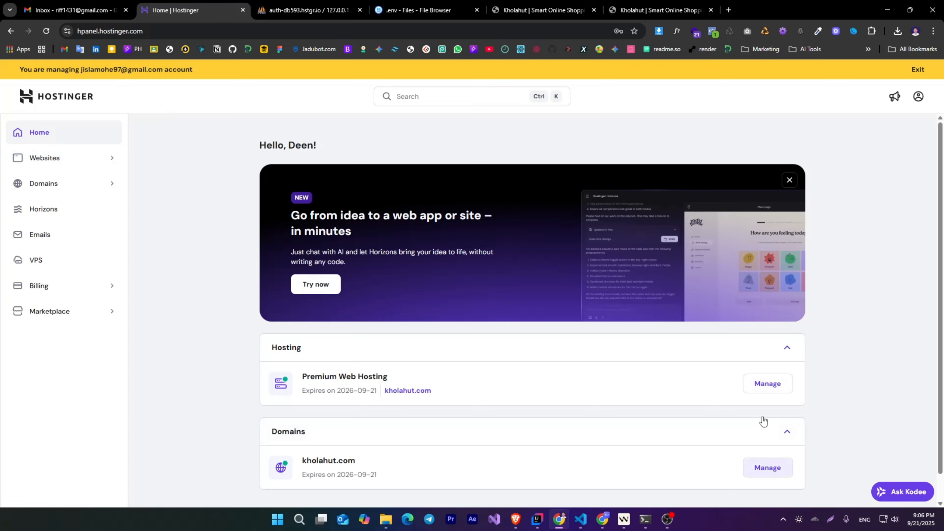
{"action": "left_click", "coordinate": [765, 391]}
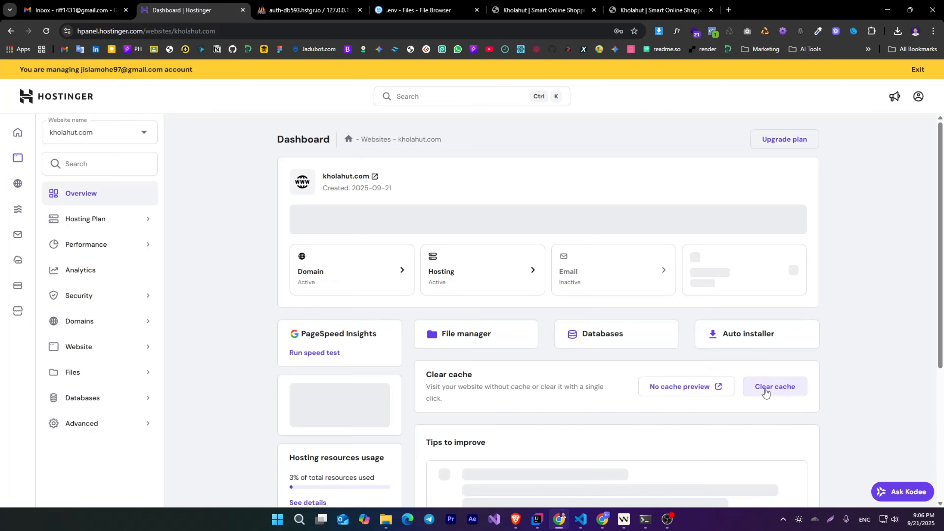
{"action": "left_click", "coordinate": [612, 336]}
{"action": "scroll", "coordinate": [520, 336], "scroll_direction": "down", "scroll_amount": 3}
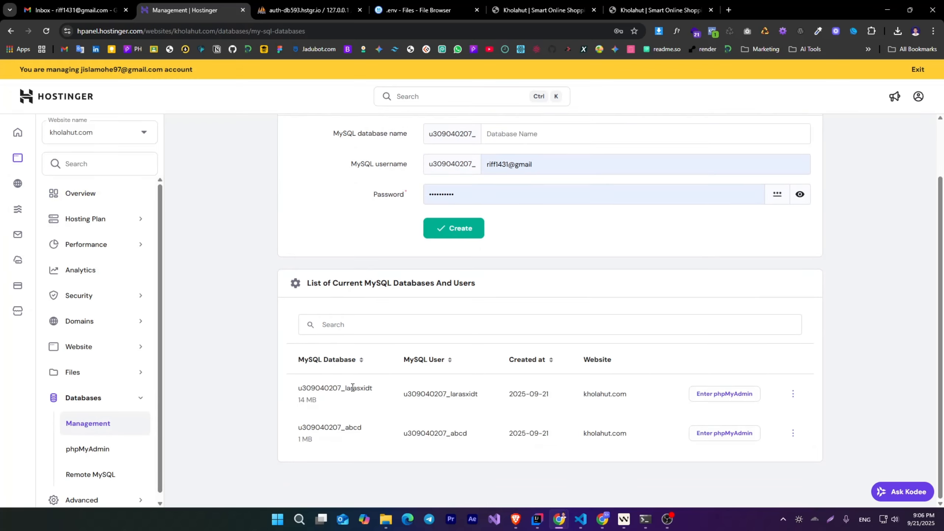
- Copy the full name of the larasxidt MySQL database from the list of current databases
{"action": "double_click", "coordinate": [325, 388]}
{"action": "right_click", "coordinate": [323, 387]}
{"action": "left_click", "coordinate": [364, 249]}
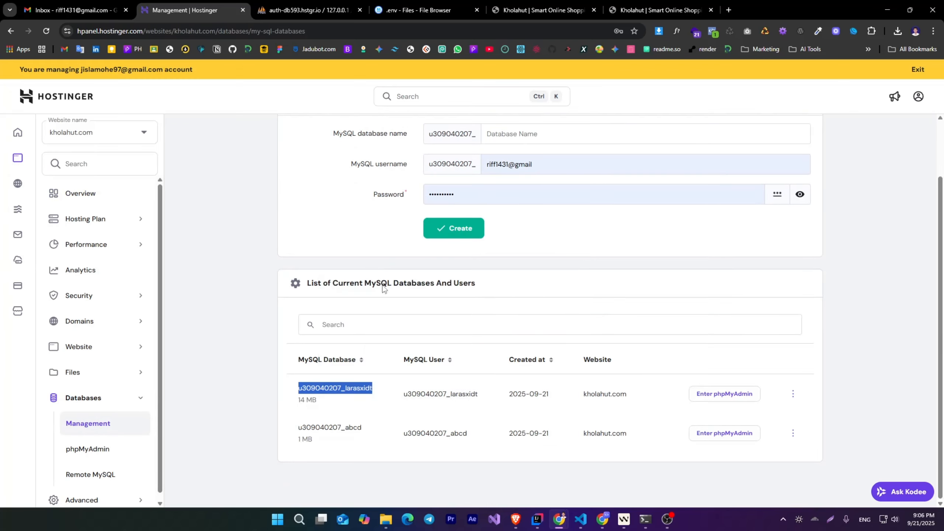
- View the password change dialog for the larasxidt database user and cancel it without updating
{"action": "left_click", "coordinate": [791, 394]}
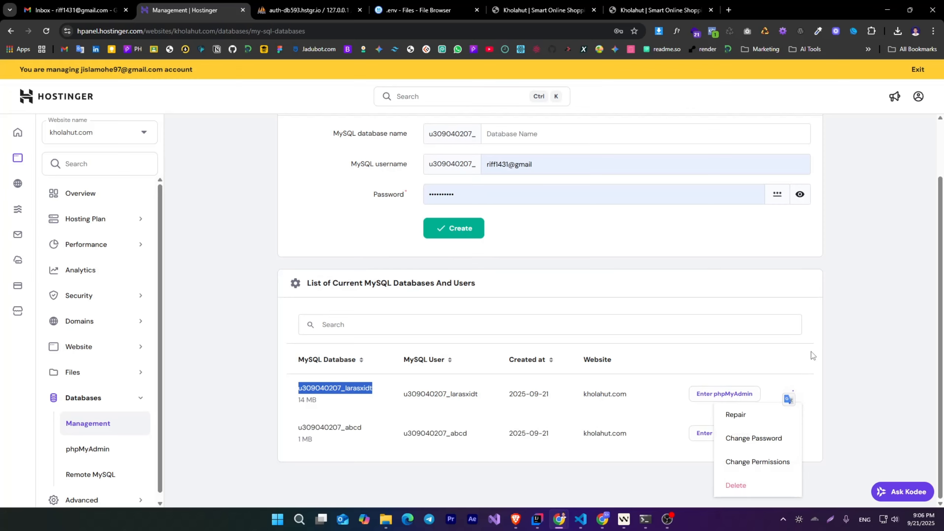
{"action": "left_click", "coordinate": [750, 437]}
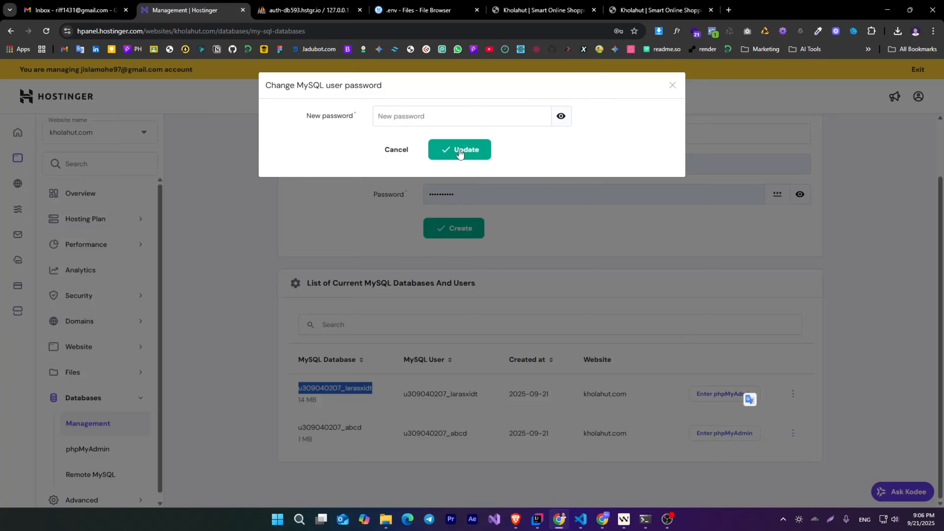
{"action": "left_click", "coordinate": [404, 152]}
- Save the .env file with its database name, username and password settings, and reload the kholahut.com site
{"action": "left_click", "coordinate": [398, 3]}
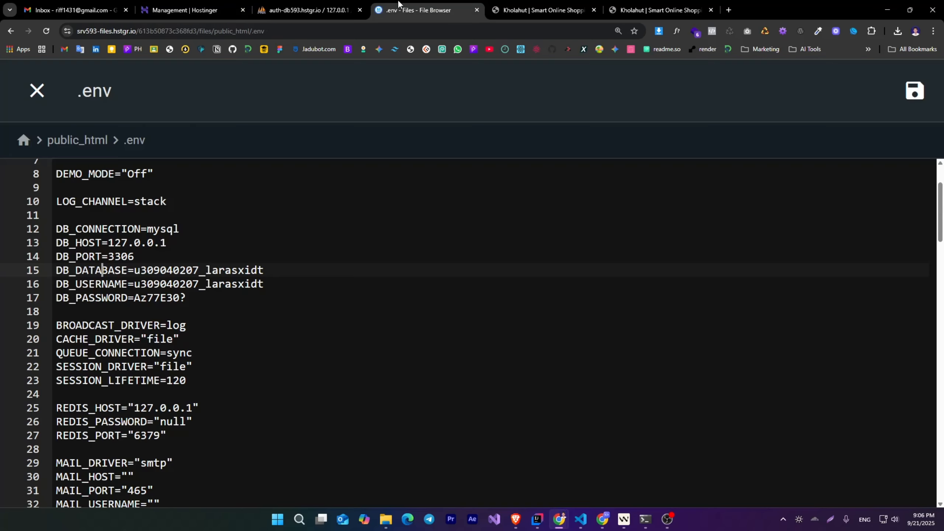
{"action": "left_click", "coordinate": [153, 299]}
{"action": "left_click", "coordinate": [918, 94]}
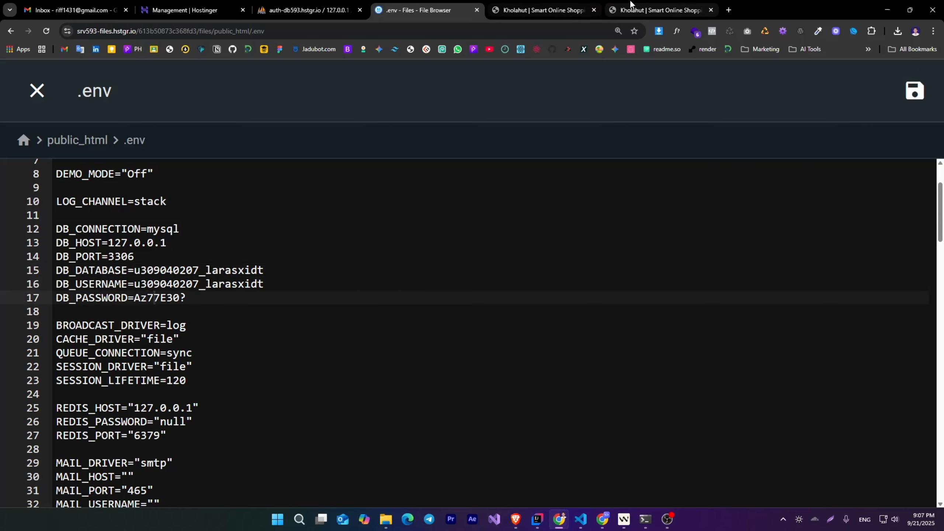
{"action": "left_click", "coordinate": [683, 11]}
{"action": "left_click", "coordinate": [46, 31]}
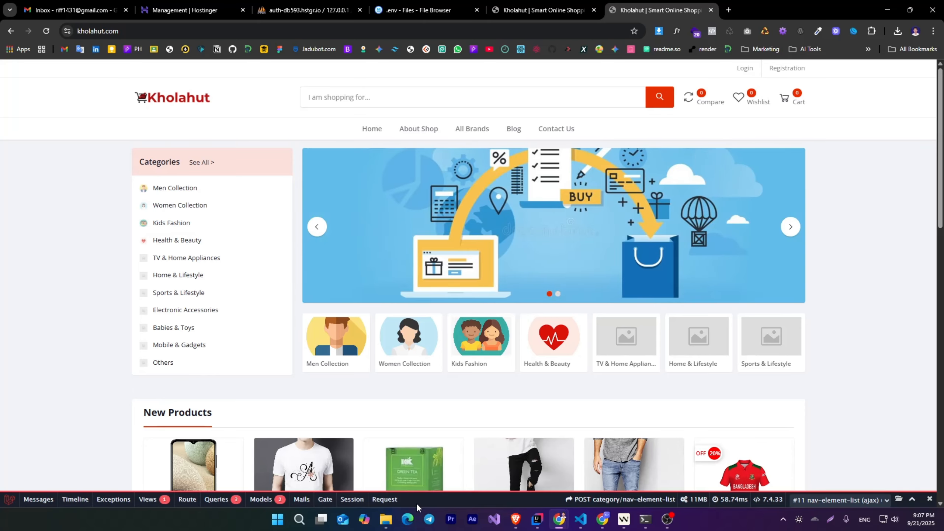
- Set APP_DEBUG to false in the saved .env file and reload kholahut.com to check the change
{"action": "left_click", "coordinate": [436, 3]}
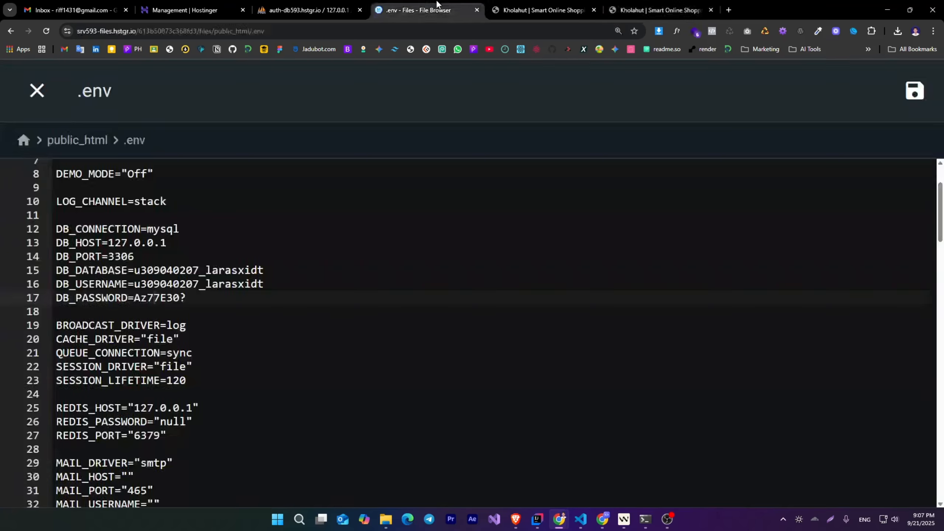
{"action": "scroll", "coordinate": [380, 101], "scroll_direction": "up", "scroll_amount": 3}
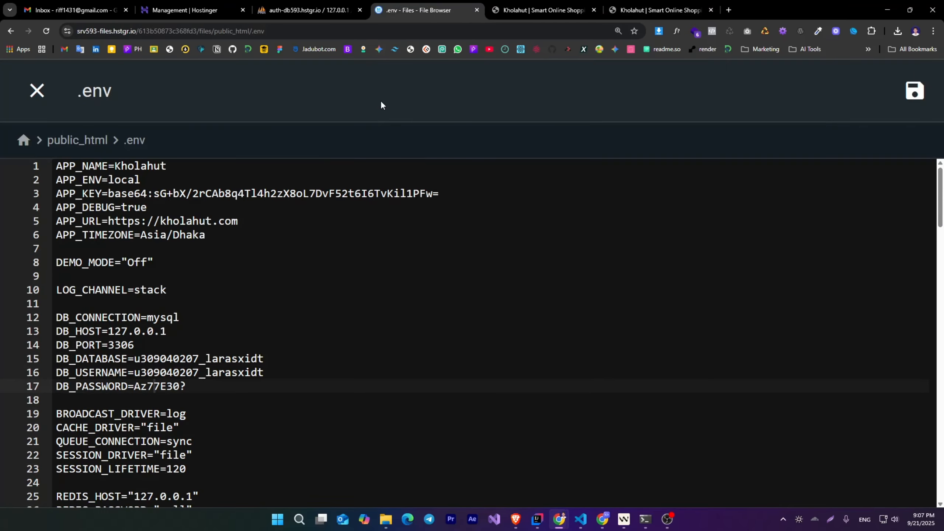
{"action": "double_click", "coordinate": [136, 209]}
{"action": "type", "text": "false"}
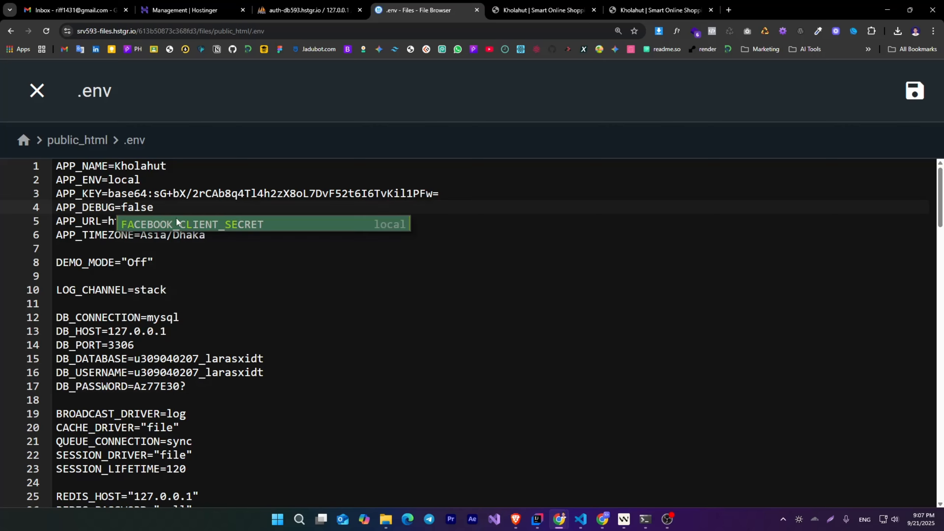
{"action": "key", "text": "Escape"}
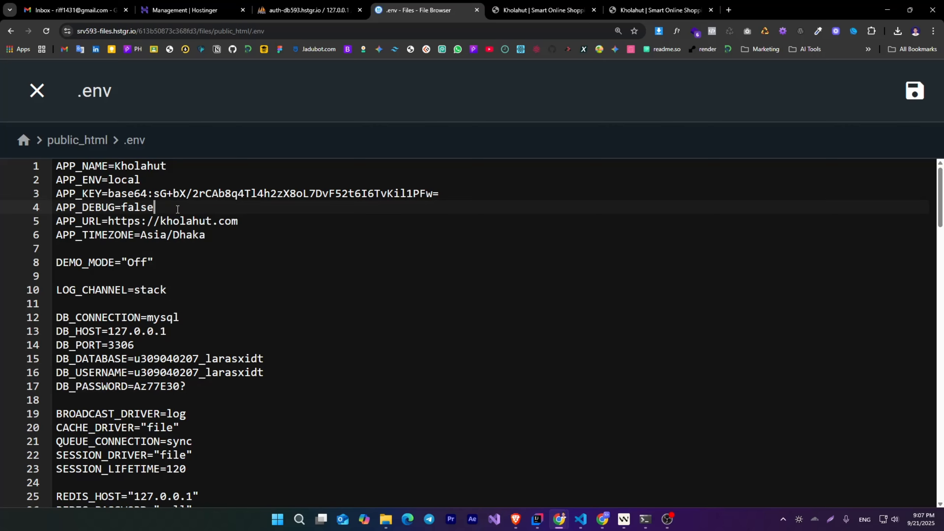
{"action": "left_click", "coordinate": [914, 96]}
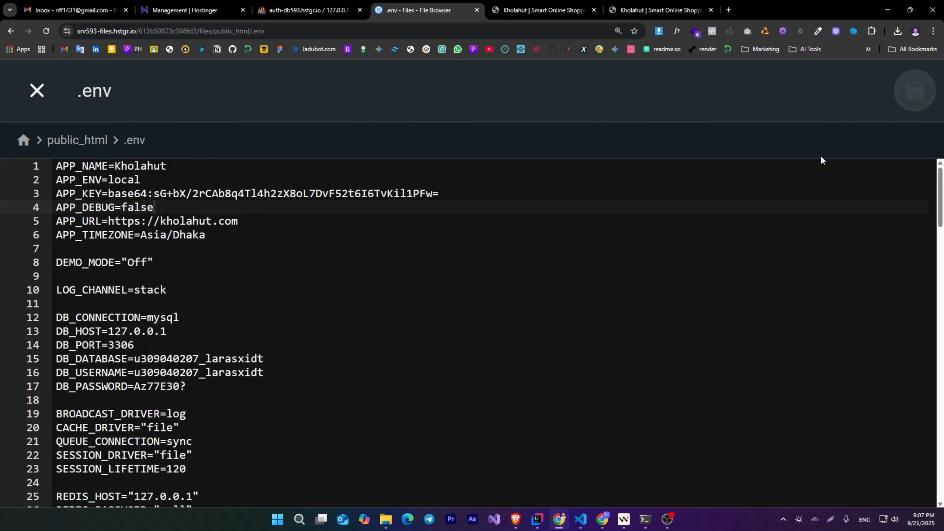
{"action": "left_click", "coordinate": [660, 10]}
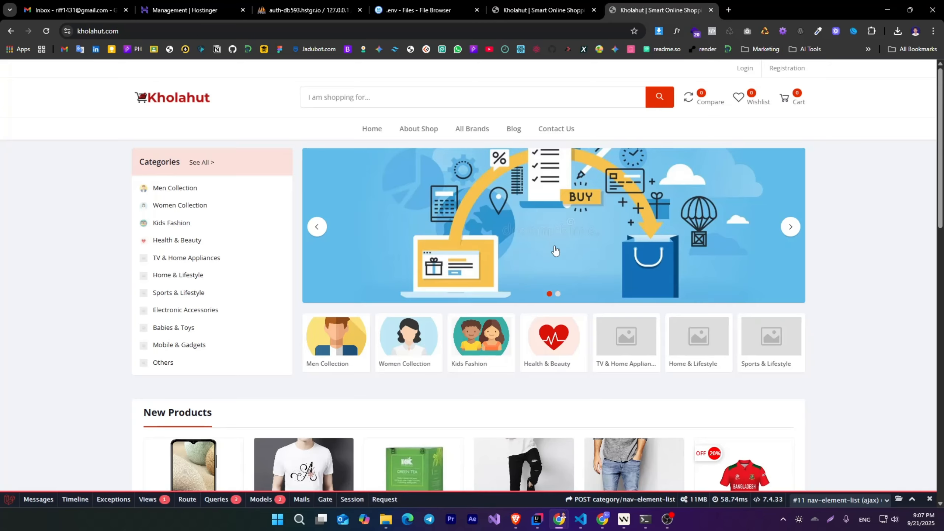
{"action": "left_click", "coordinate": [46, 31]}
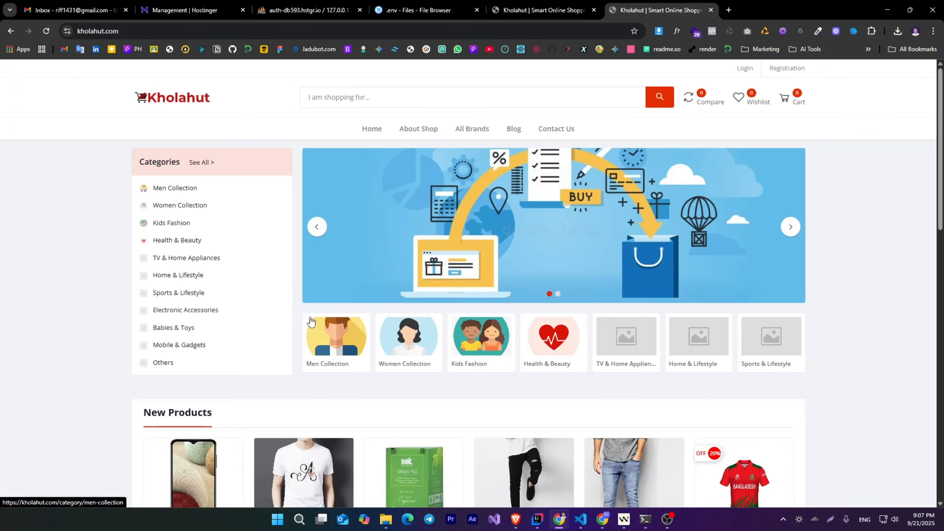